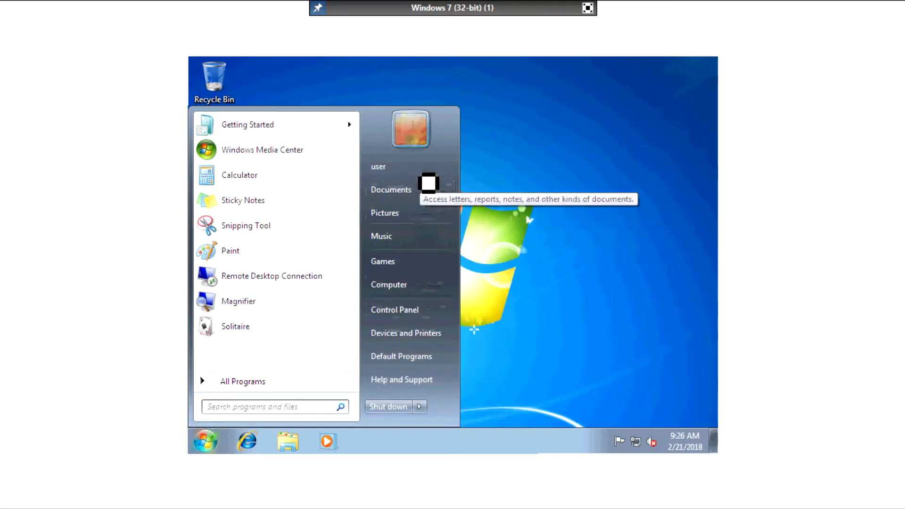
Step: Open the empty Documents library from the Start menu, then close its window
left_click(420, 194)
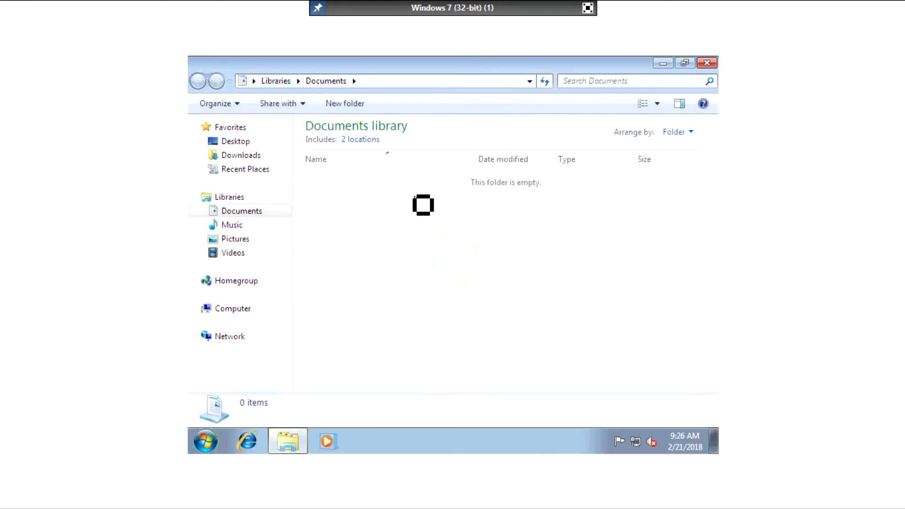
left_click(708, 65)
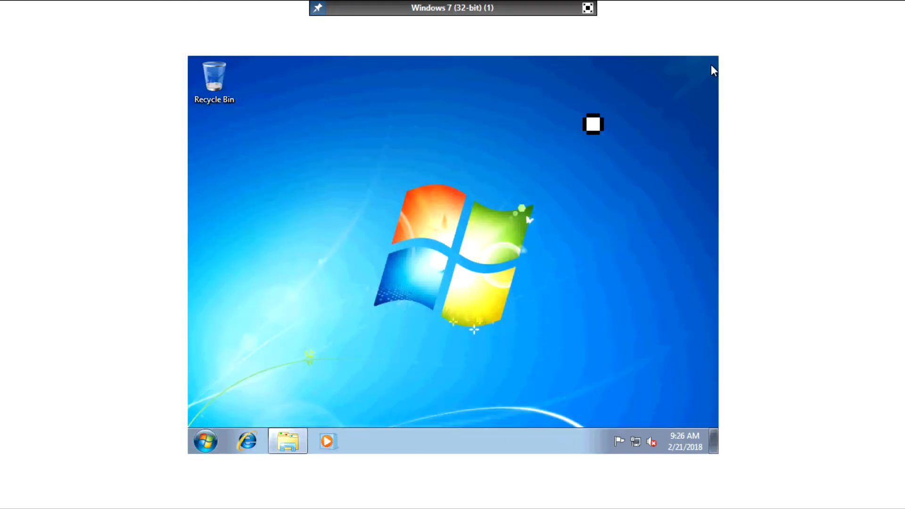
Step: Bring up the desktop shortcut menu, dismiss it, and sweep a selection box across the desktop
right_click(427, 303)
mouse_move(475, 244)
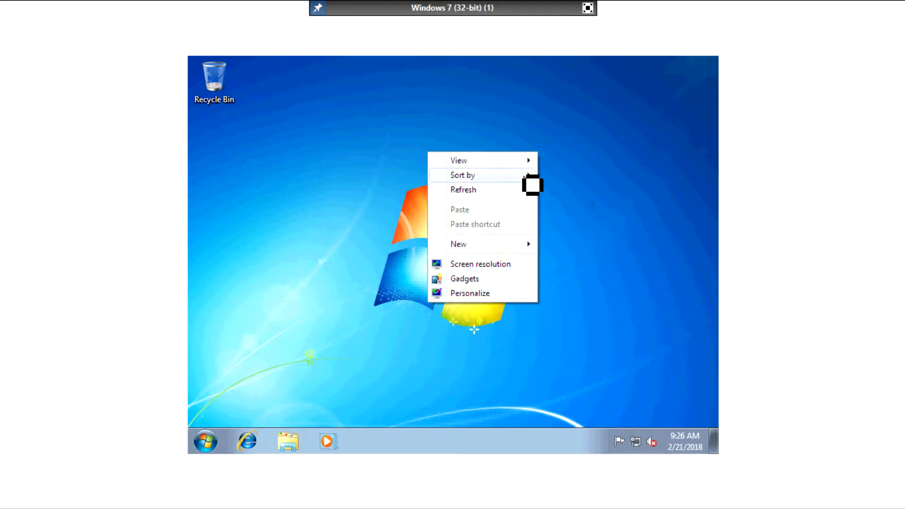
mouse_move(532, 185)
left_click(476, 115)
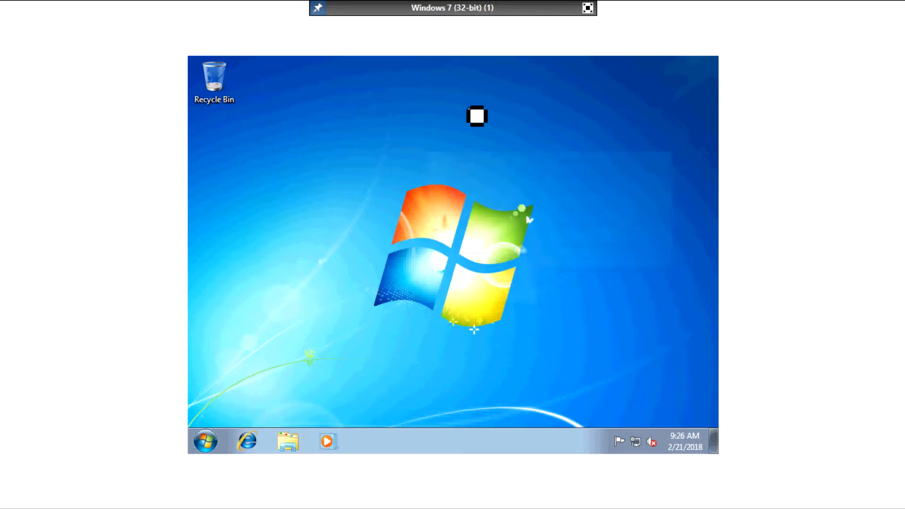
left_click_drag(351, 181, 572, 363)
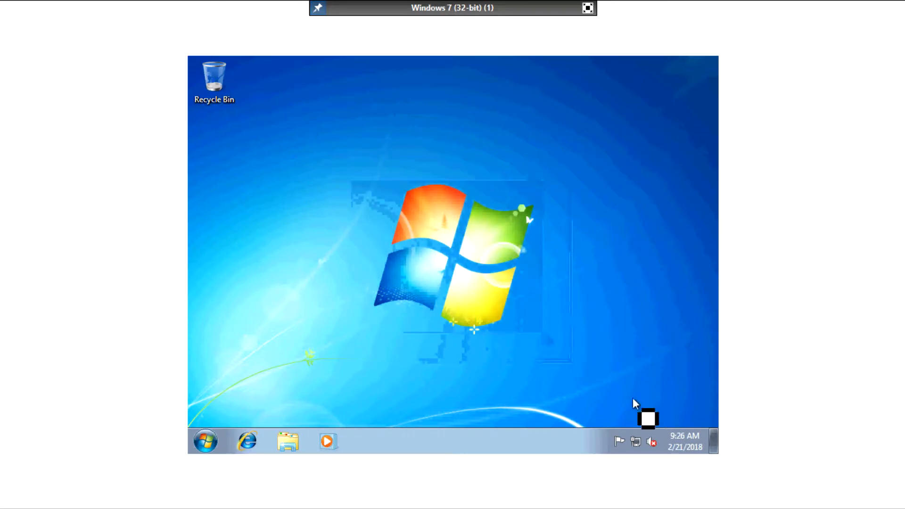
Step: From the taskbar clock, open Date and Time settings and its Change date and time controls
left_click(672, 444)
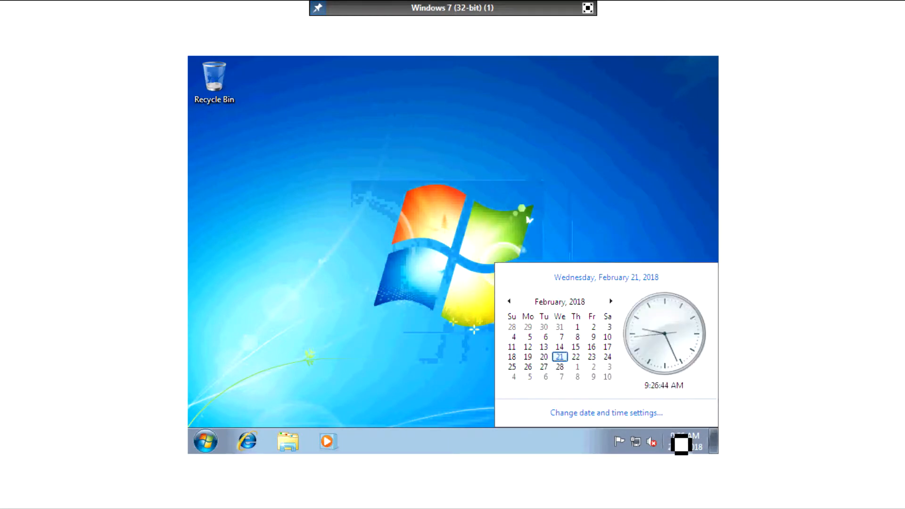
left_click(623, 413)
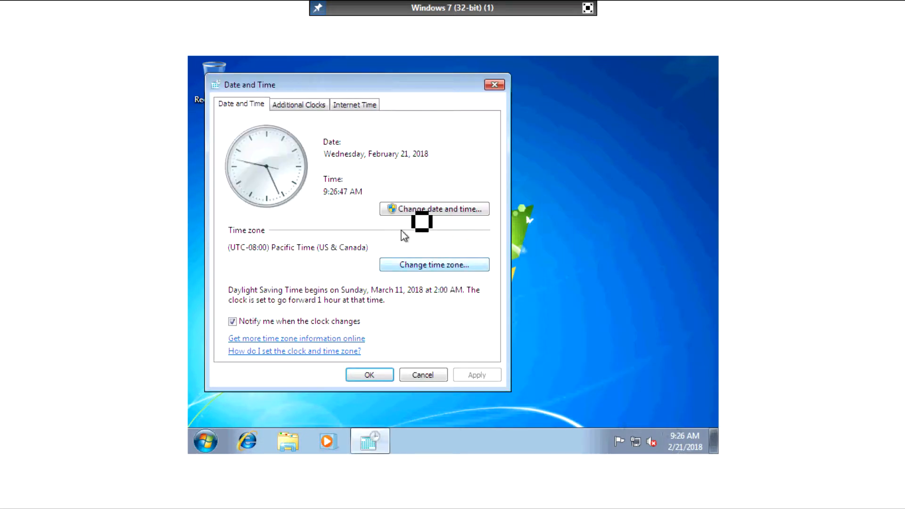
left_click(389, 211)
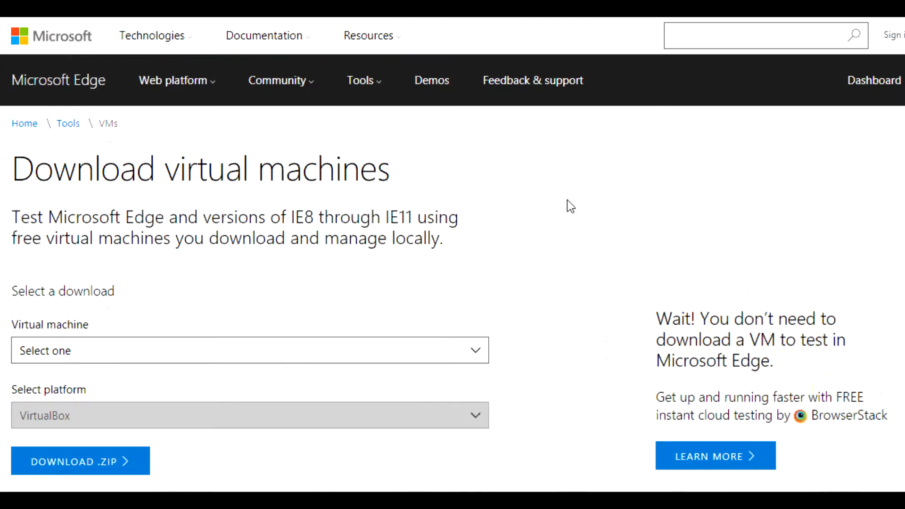
Step: Highlight and clear the introductory text about free virtual machines, then scroll down
left_click_drag(30, 217, 453, 263)
left_click(57, 268)
left_click_drag(10, 239, 170, 239)
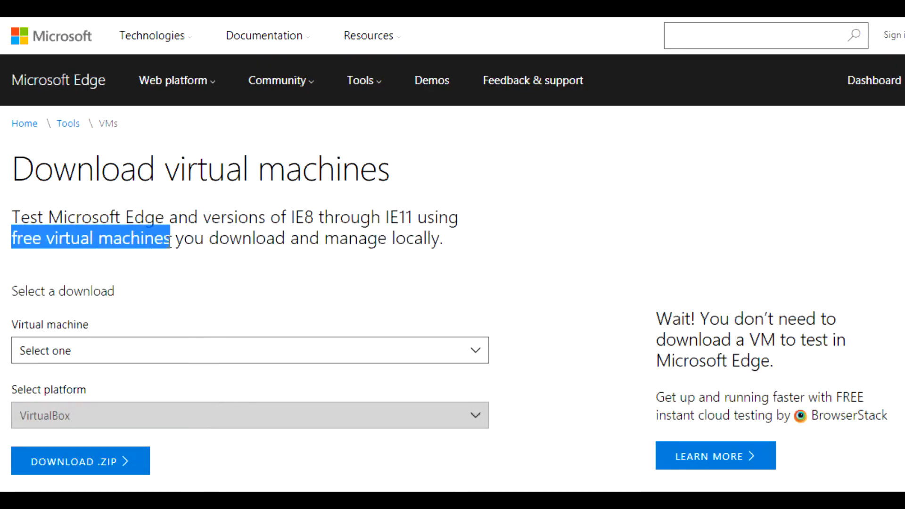
left_click(211, 300)
scroll(452, 254, "down", 1)
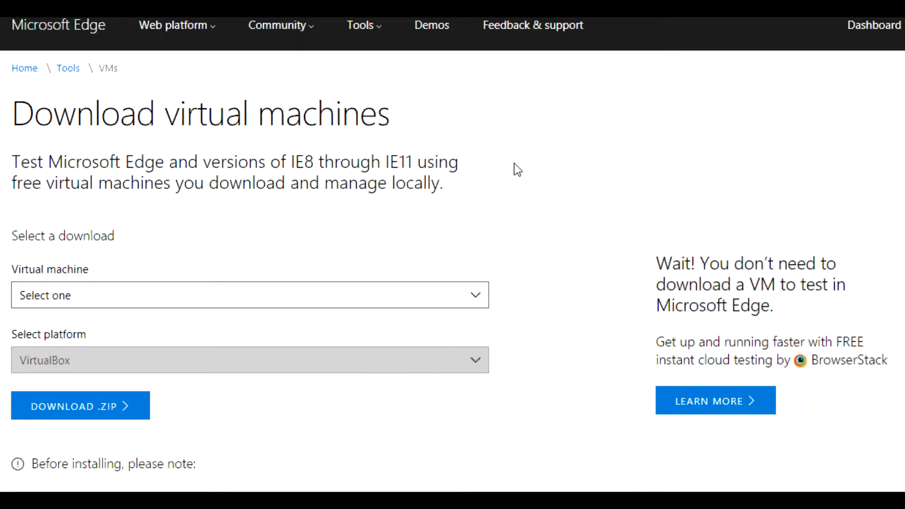
Step: Choose IE10 on Win7 (x86) with the VirtualBox platform and download the .ZIP
left_click(474, 302)
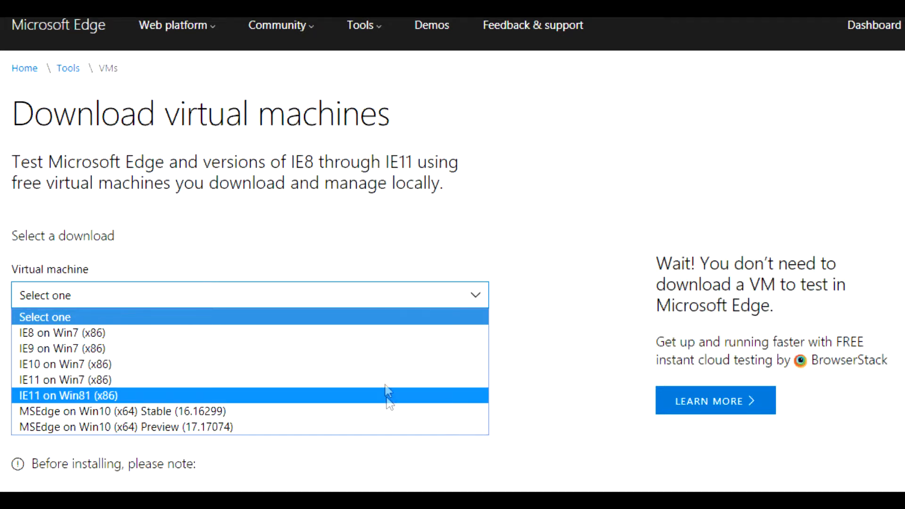
left_click(382, 371)
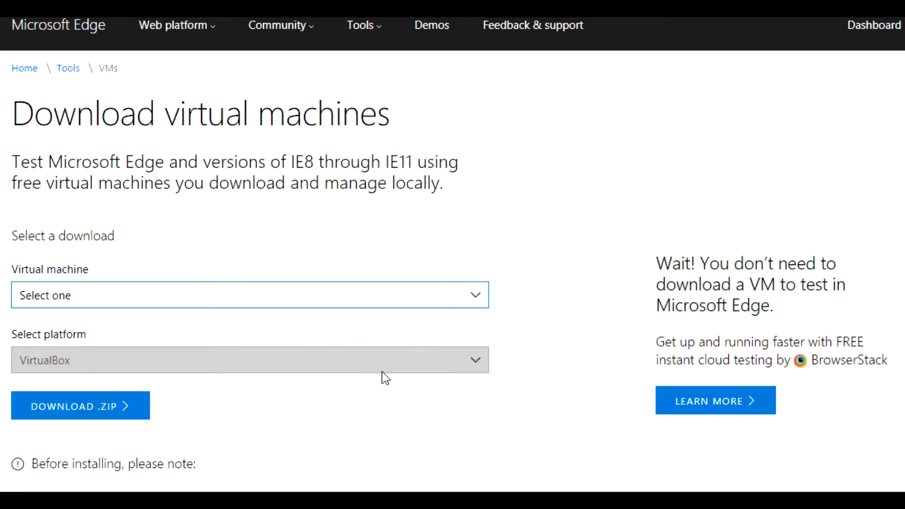
left_click(356, 362)
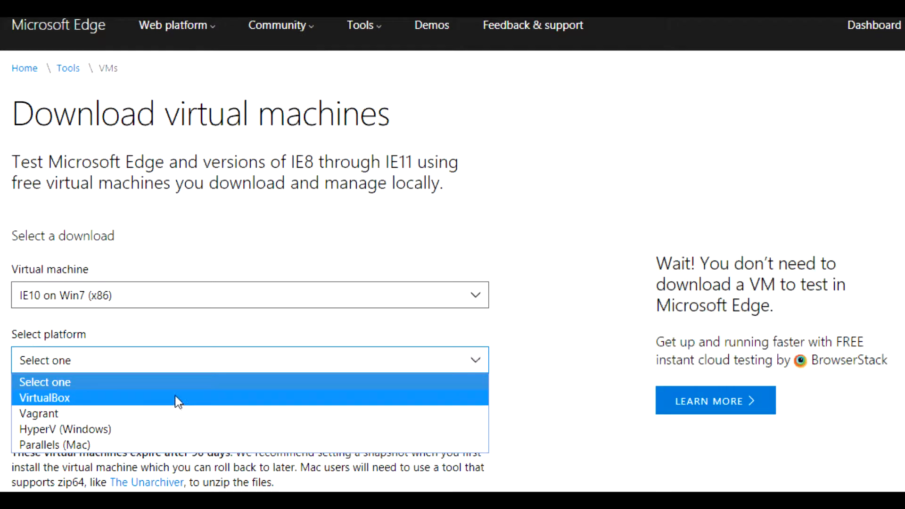
left_click(174, 398)
scroll(453, 276, "down", 3)
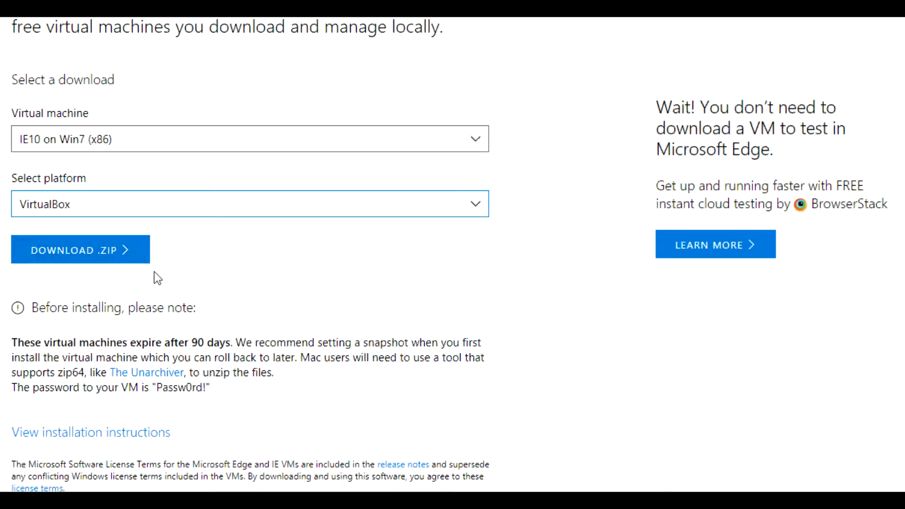
left_click(128, 262)
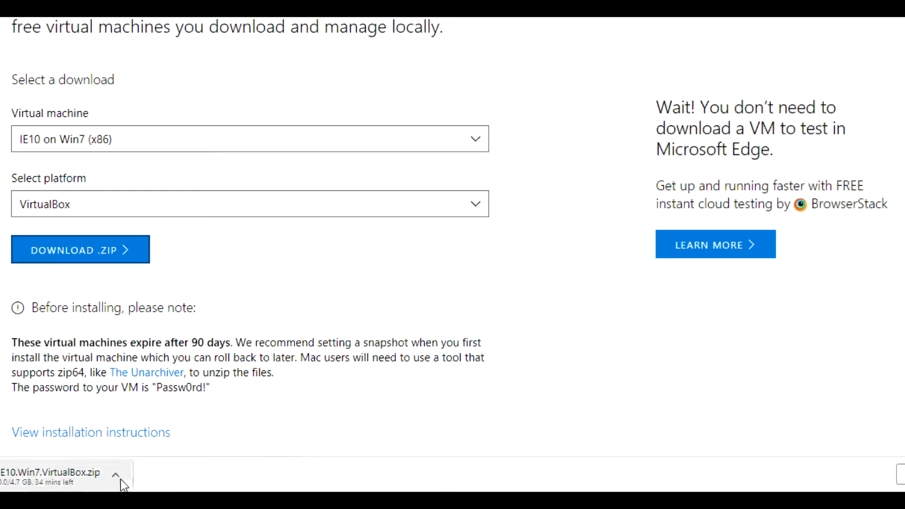
Step: Cancel the IE10.Win7.VirtualBox.zip download, then collapse the Thurktech LABS DEV group in VirtualBox
left_click(114, 477)
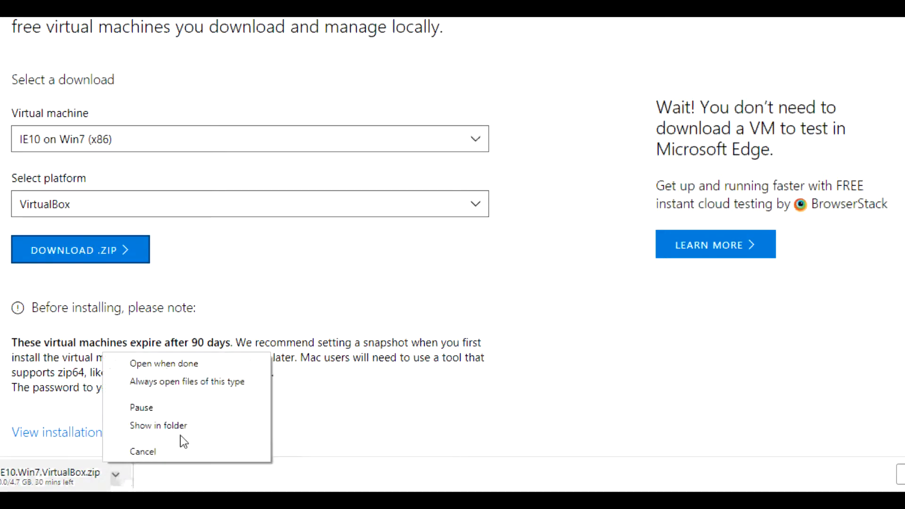
left_click(156, 447)
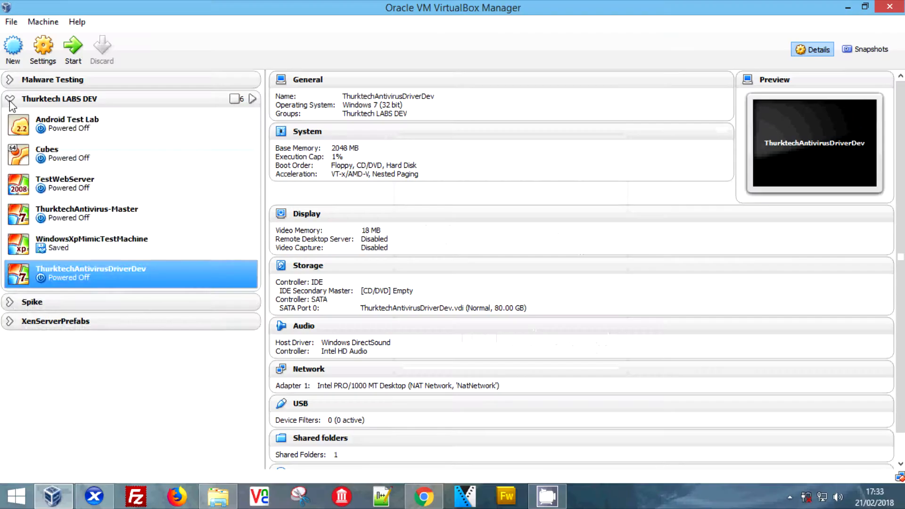
double_click(120, 99)
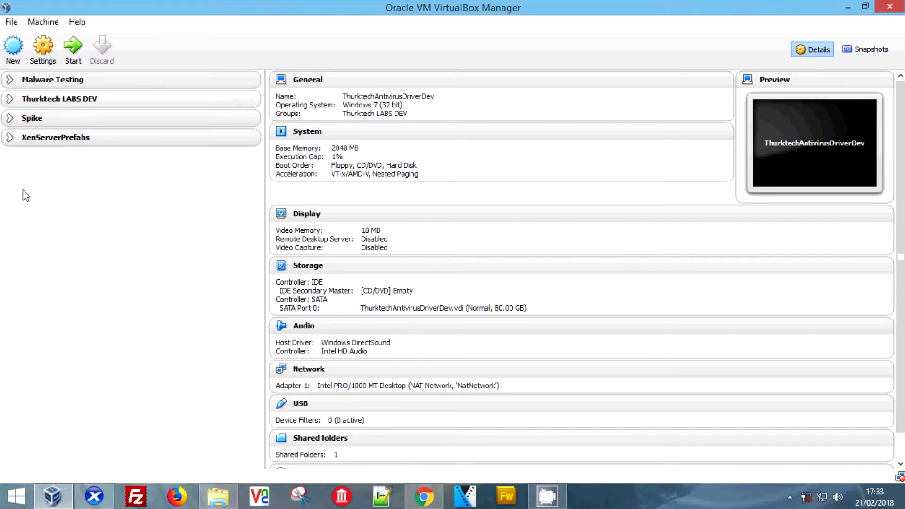
Step: Start an appliance import and pick IE6 - WinXP.ovf from Downloads\IE6.WinXP.For.WindowsVirtualBox
left_click(10, 22)
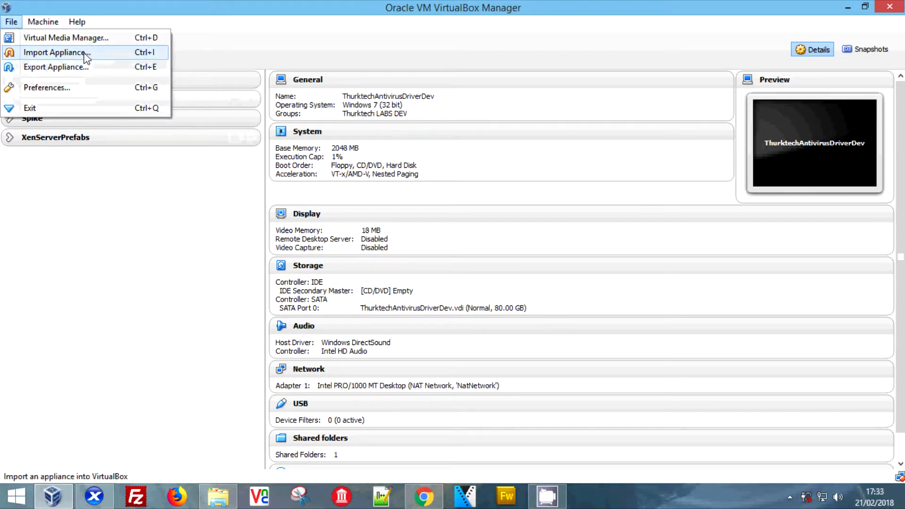
left_click(85, 53)
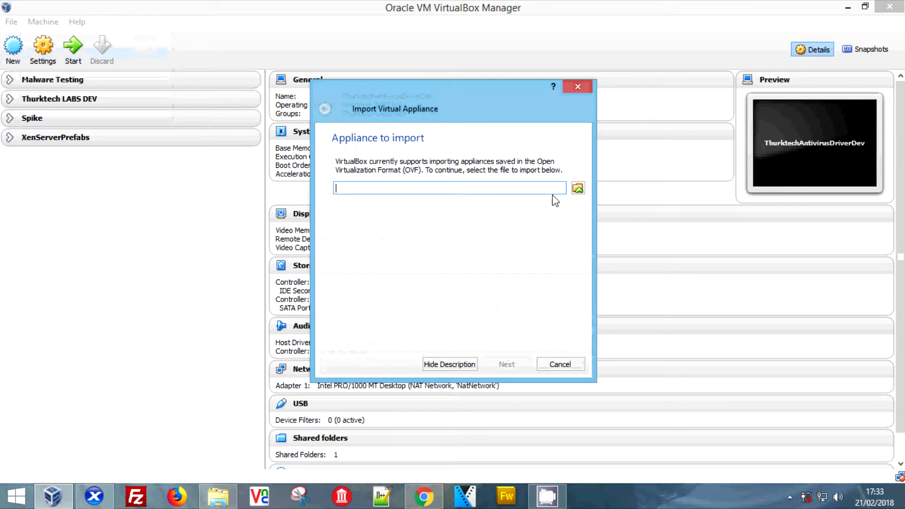
left_click(574, 192)
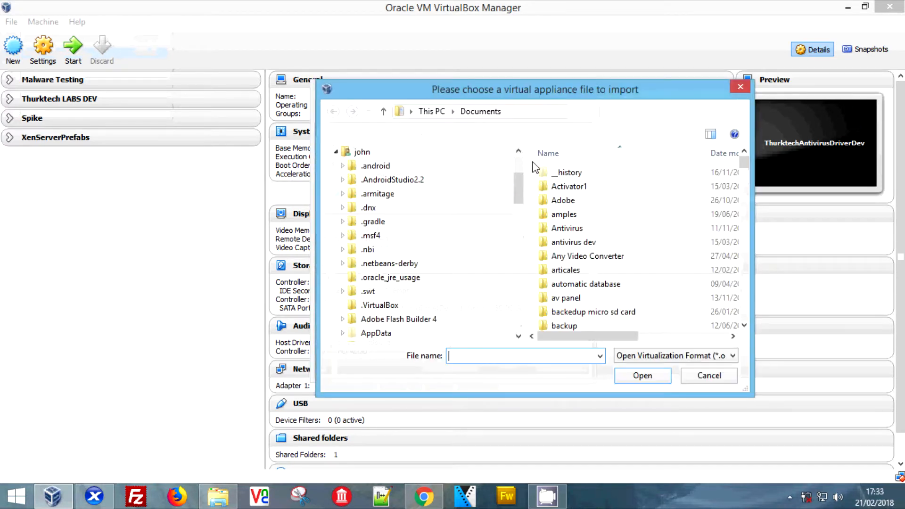
left_click(452, 111)
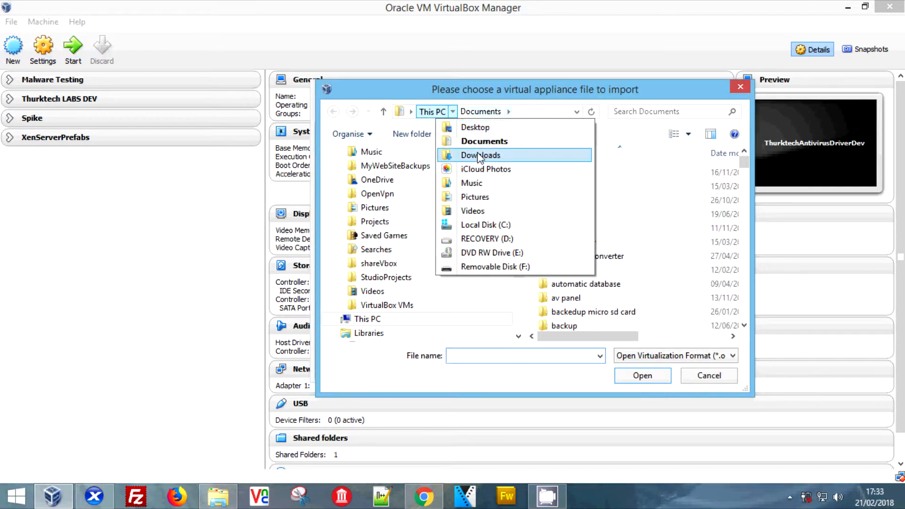
left_click(481, 156)
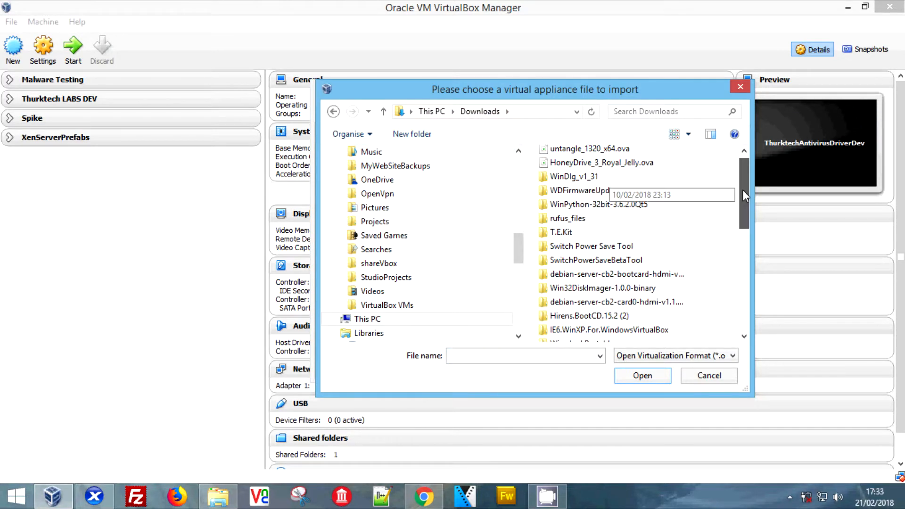
left_click_drag(743, 191, 743, 203)
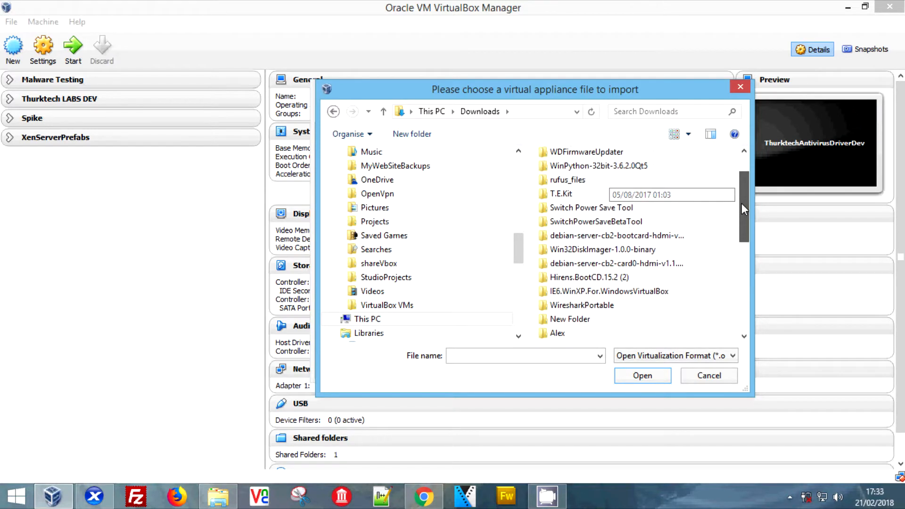
double_click(595, 291)
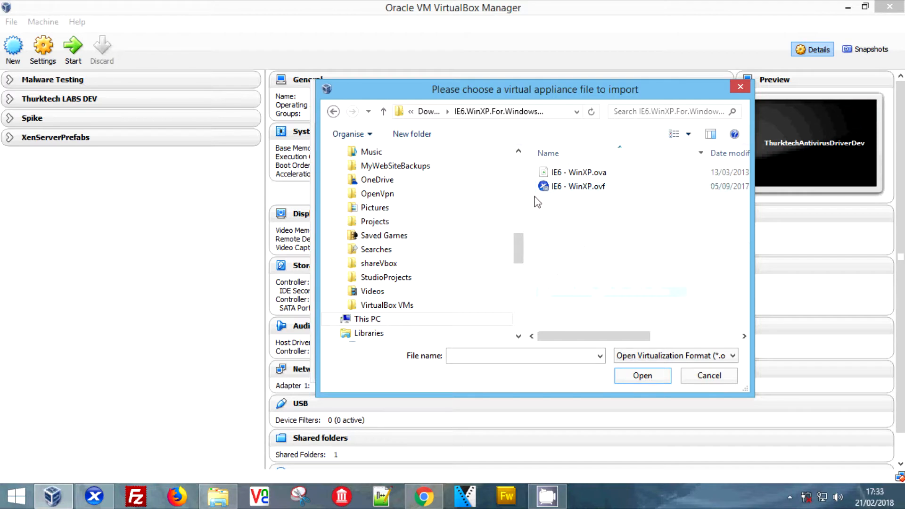
left_click(566, 188)
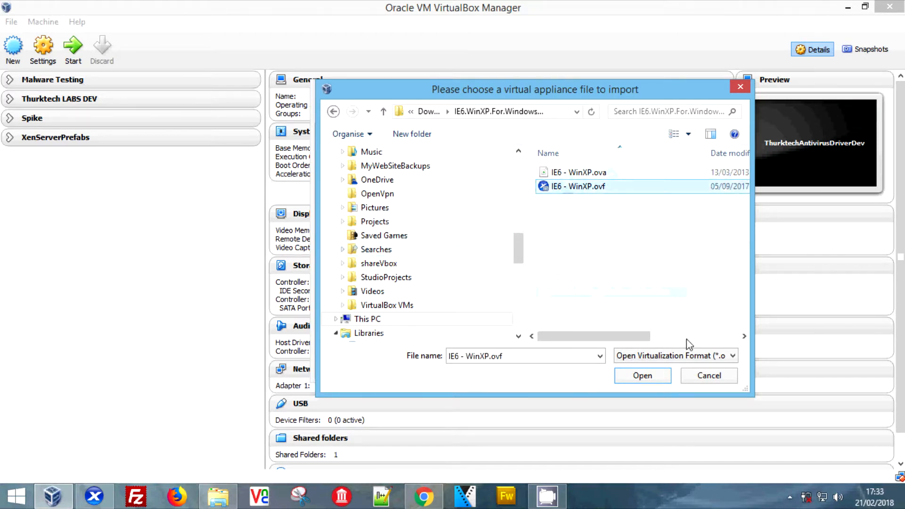
left_click(640, 378)
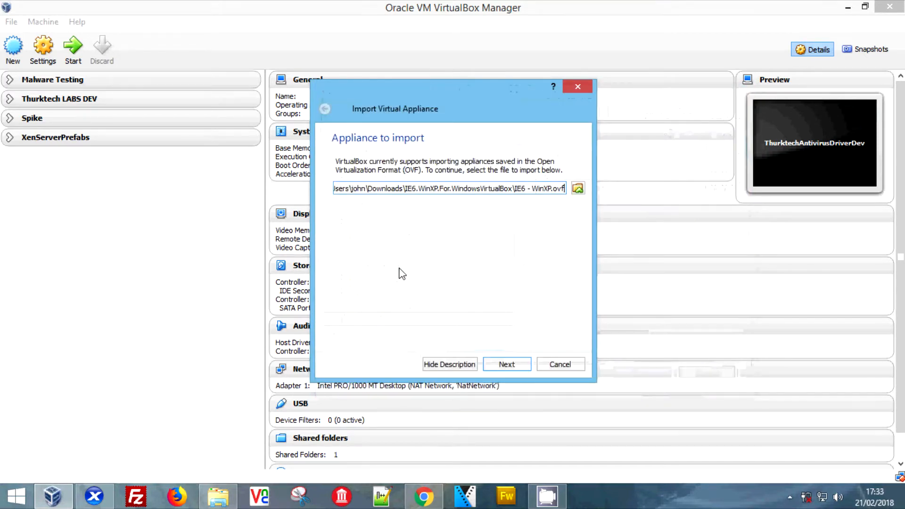
Step: Look over the appliance settings page, then close the import dialog without importing
left_click(501, 359)
left_click_drag(580, 241, 589, 299)
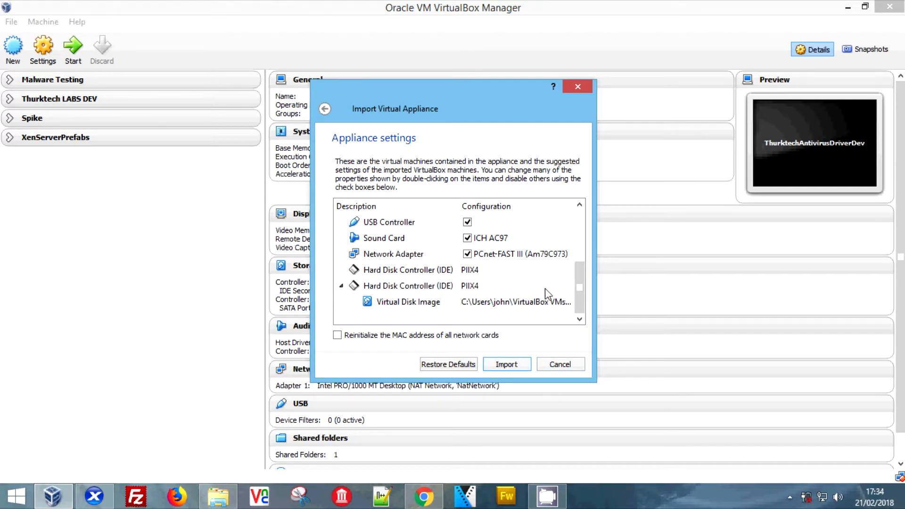
left_click(576, 86)
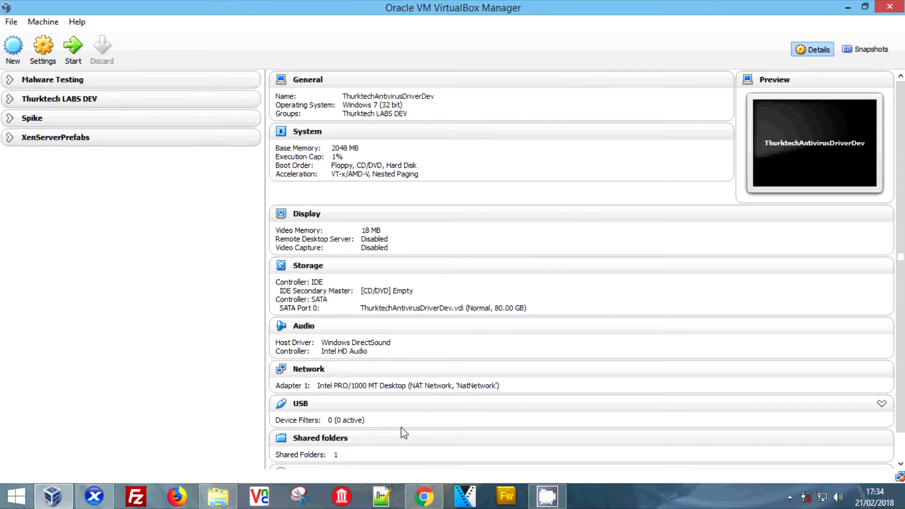
Step: In XenCenter, start an import onto xenserver-intelnuc and choose the IE6 - WinXP.ova package
left_click(94, 496)
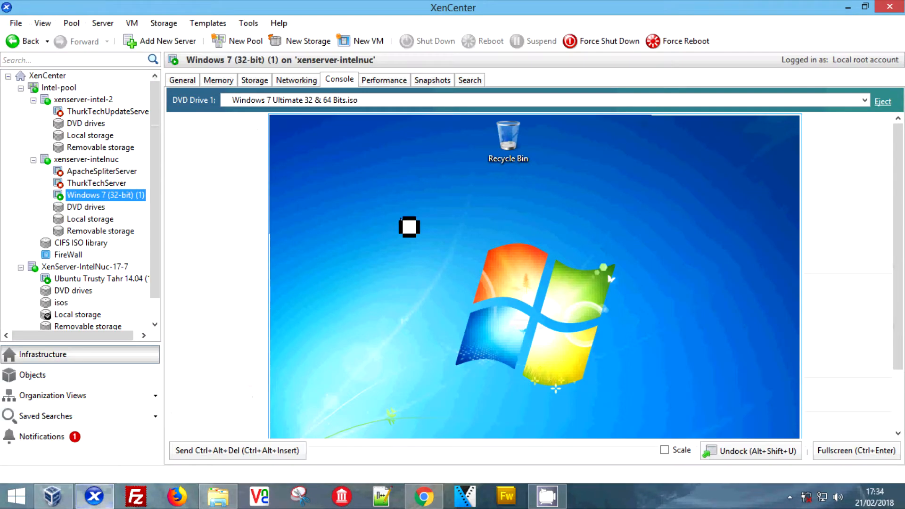
left_click(79, 159)
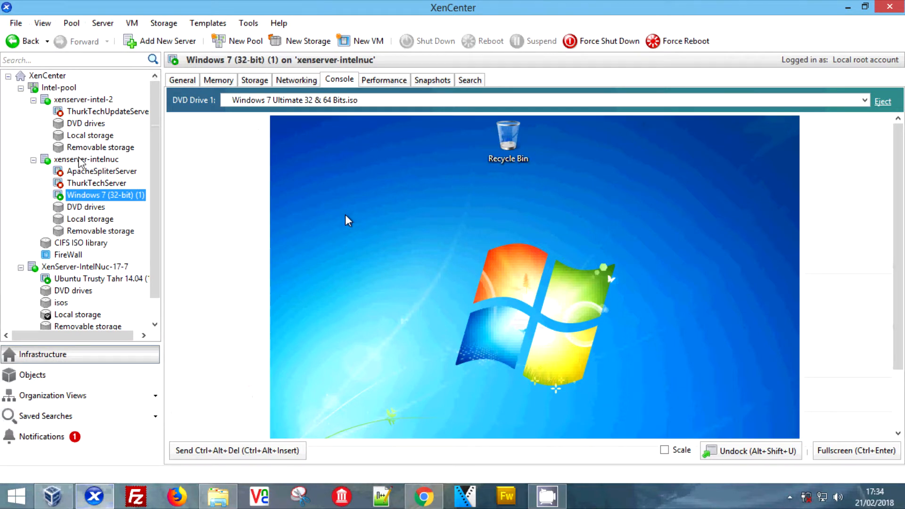
right_click(79, 159)
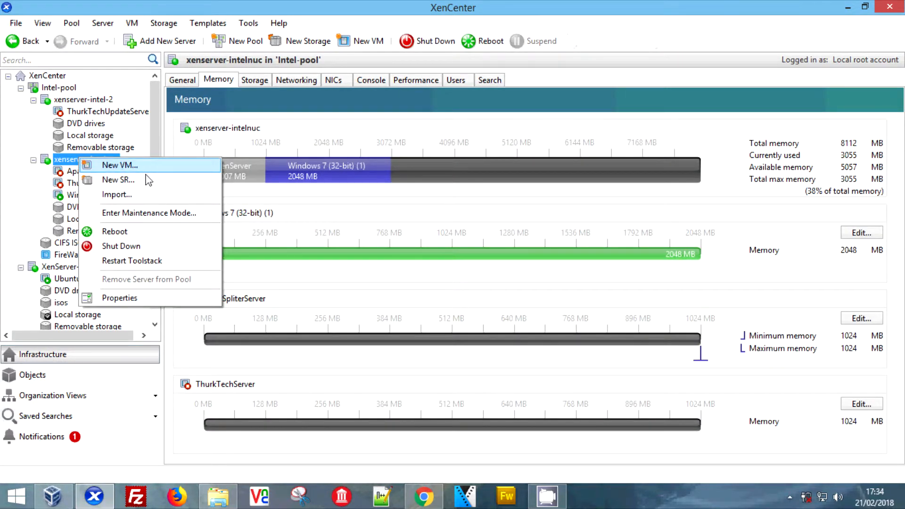
left_click(147, 199)
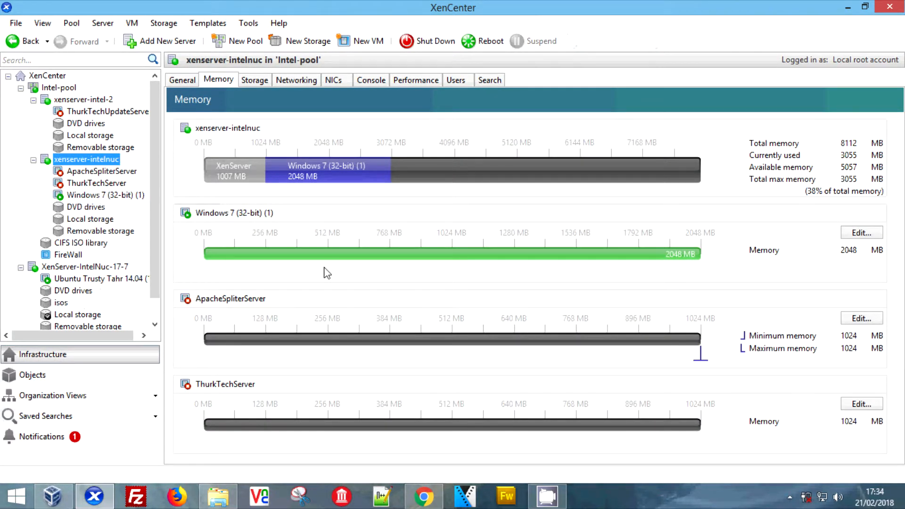
left_click(675, 177)
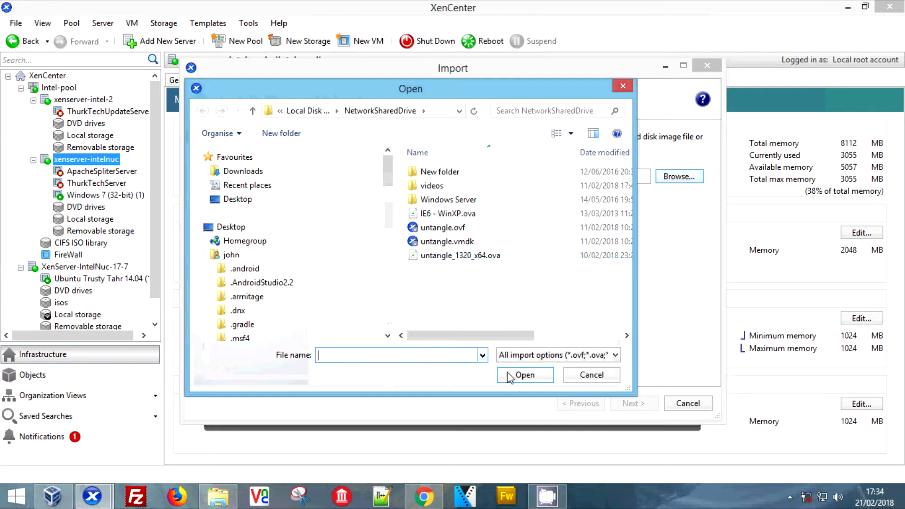
left_click(478, 213)
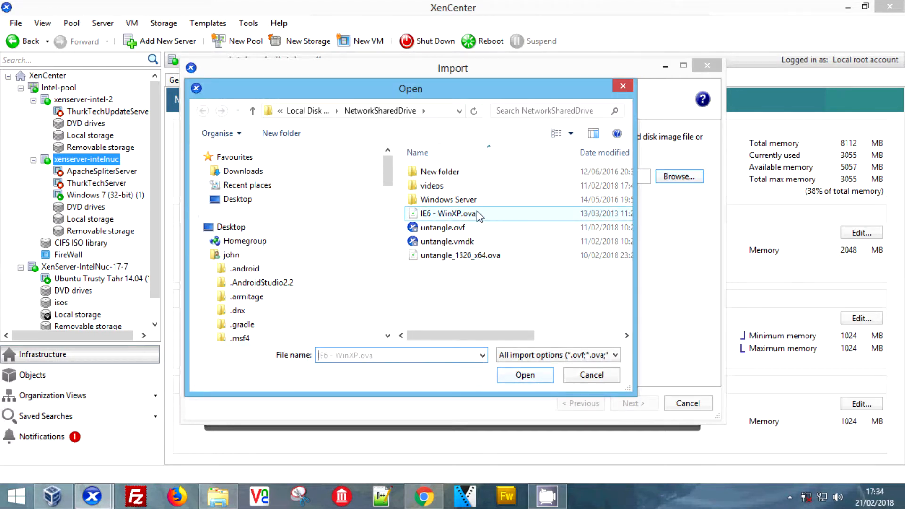
left_click(525, 376)
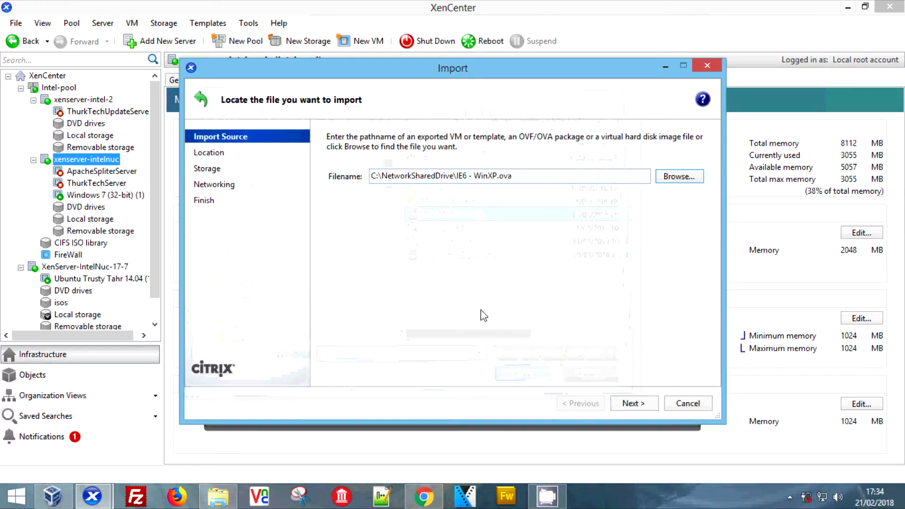
Step: Accept xenserver-intelnuc home server, local storage, internal network, OS fixup and DHCP, then finish
double_click(646, 408)
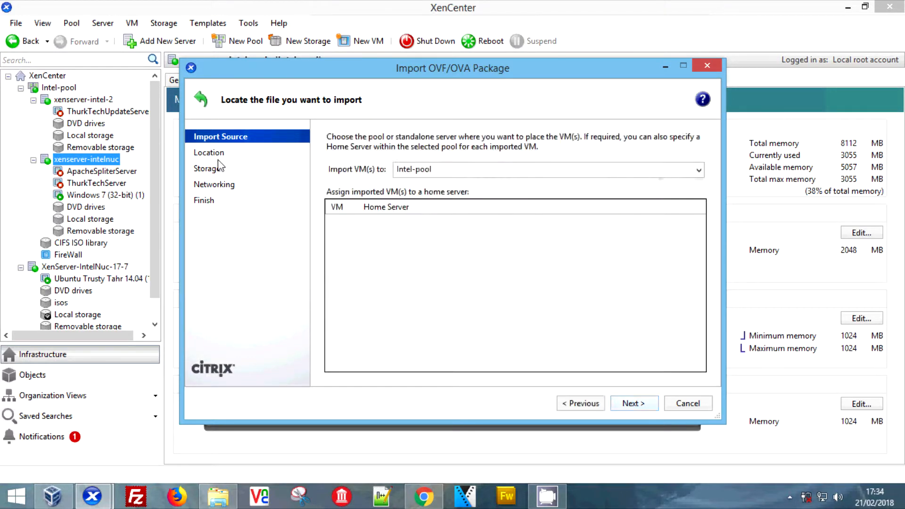
left_click(576, 401)
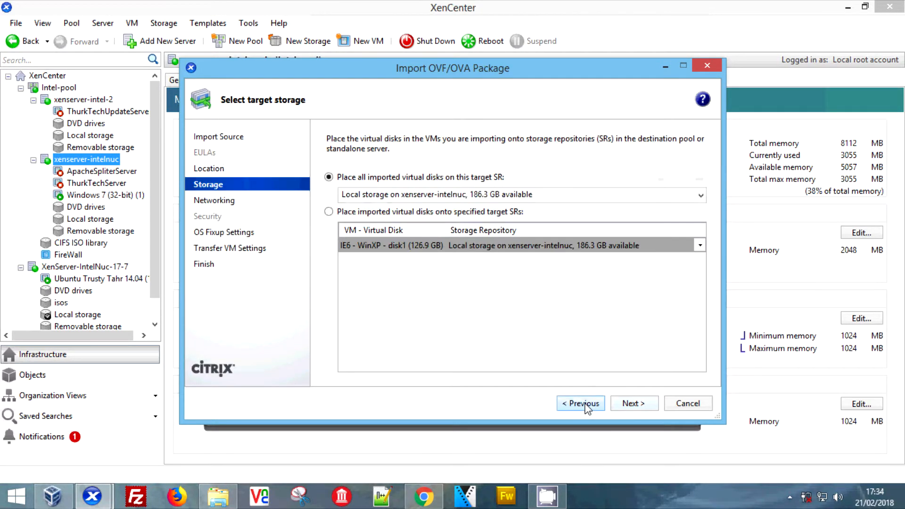
left_click(646, 405)
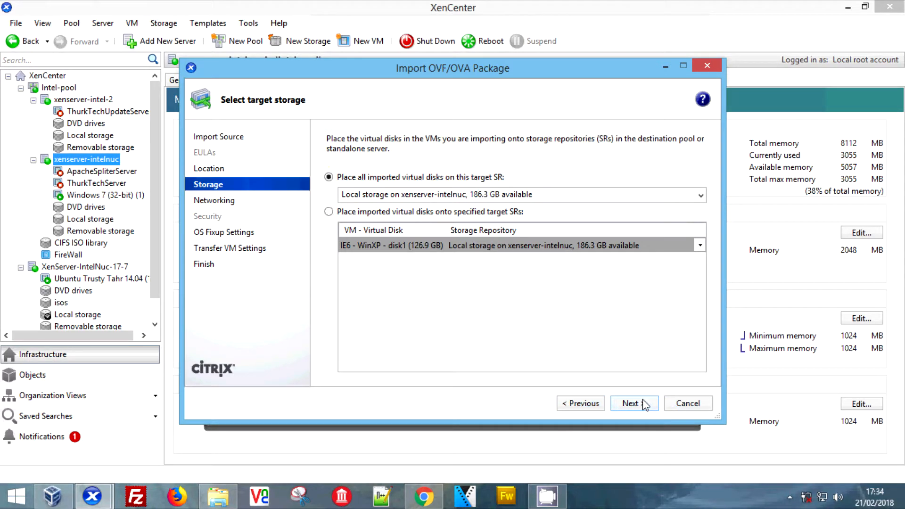
left_click(646, 405)
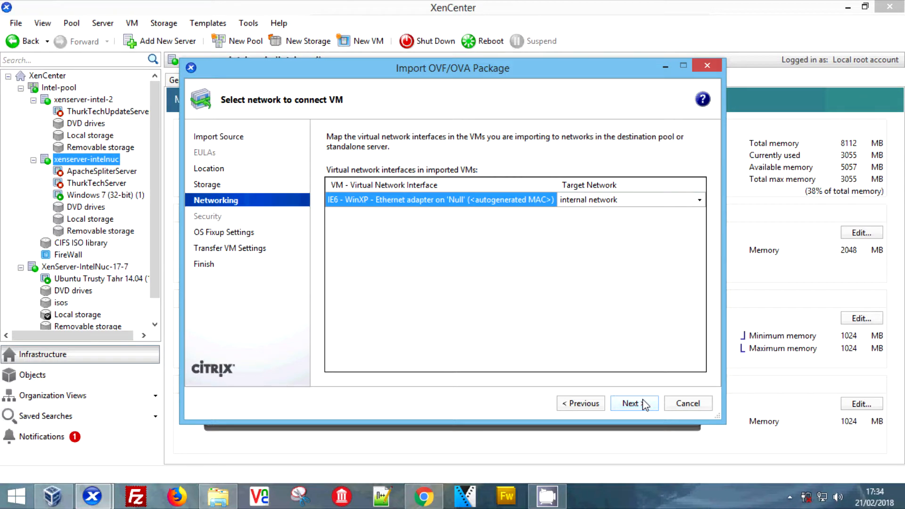
left_click(645, 405)
left_click(646, 405)
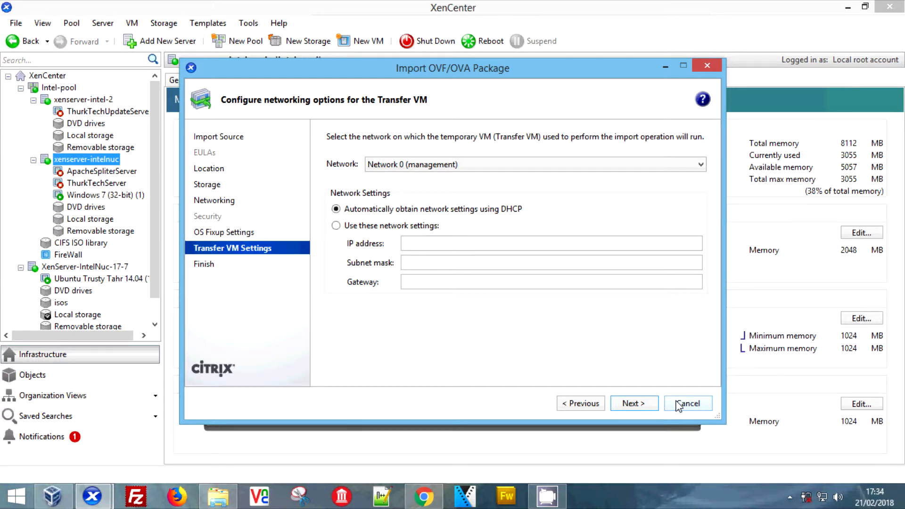
left_click(629, 406)
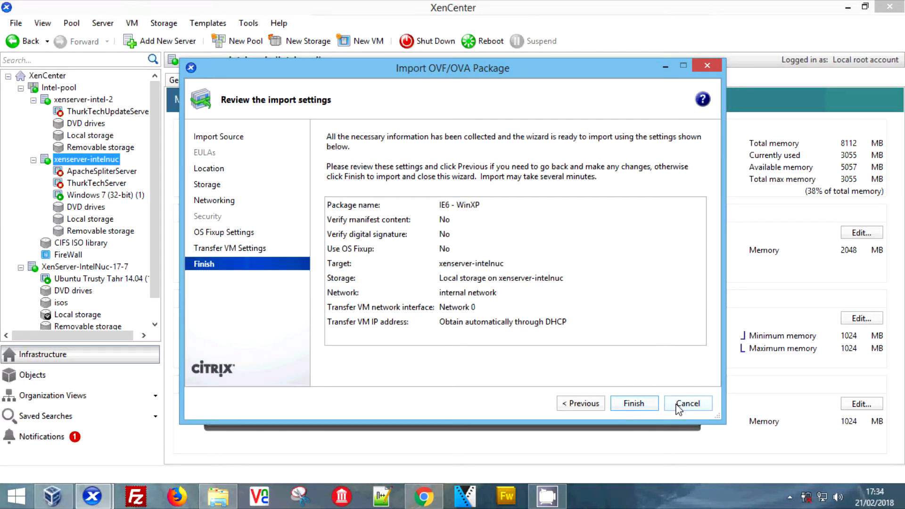
left_click(634, 403)
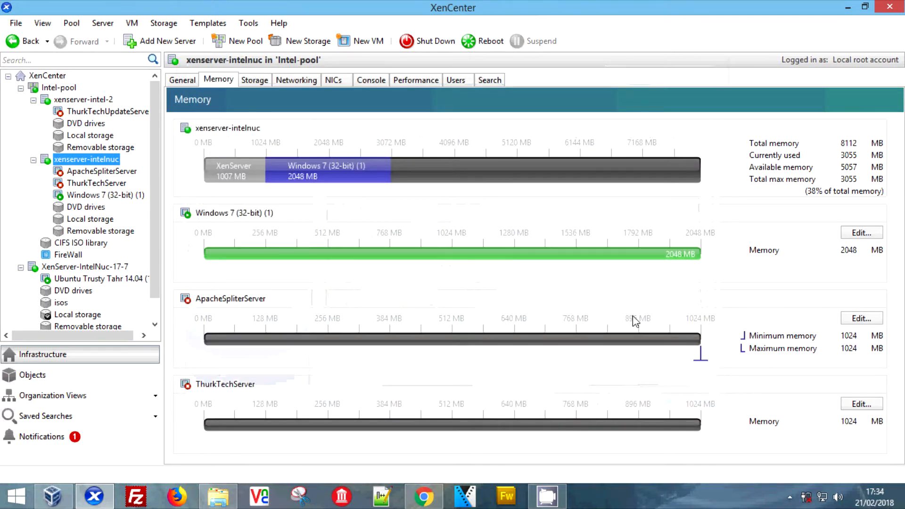
Step: Open the Windows 7 VM's console and drag the Recycle Bin to the top-left corner
left_click(120, 196)
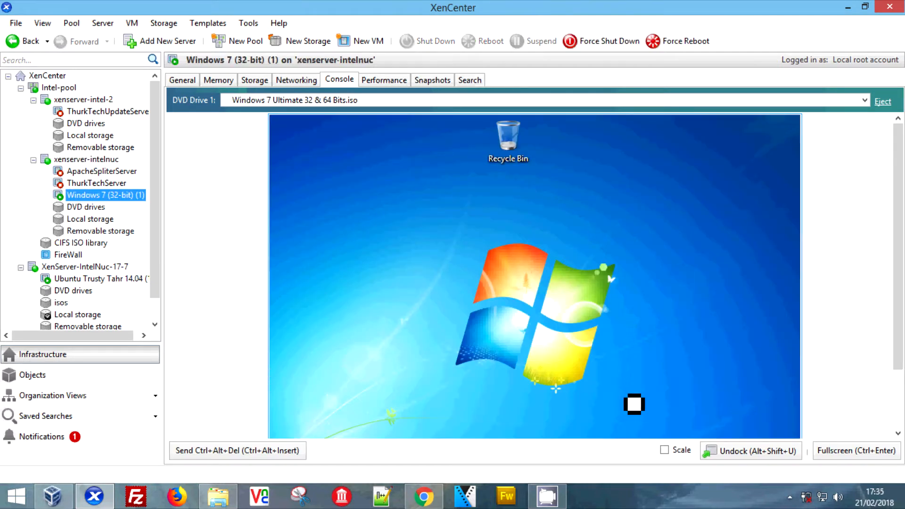
left_click_drag(519, 152, 319, 156)
left_click(409, 220)
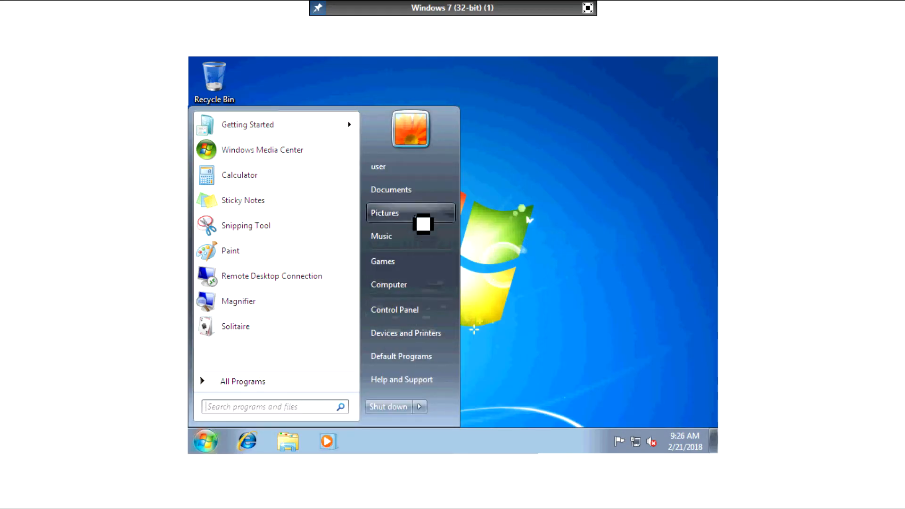
Step: Open and close Documents, dismiss the desktop shortcut menu, and sweep a selection box across the desktop
left_click(415, 198)
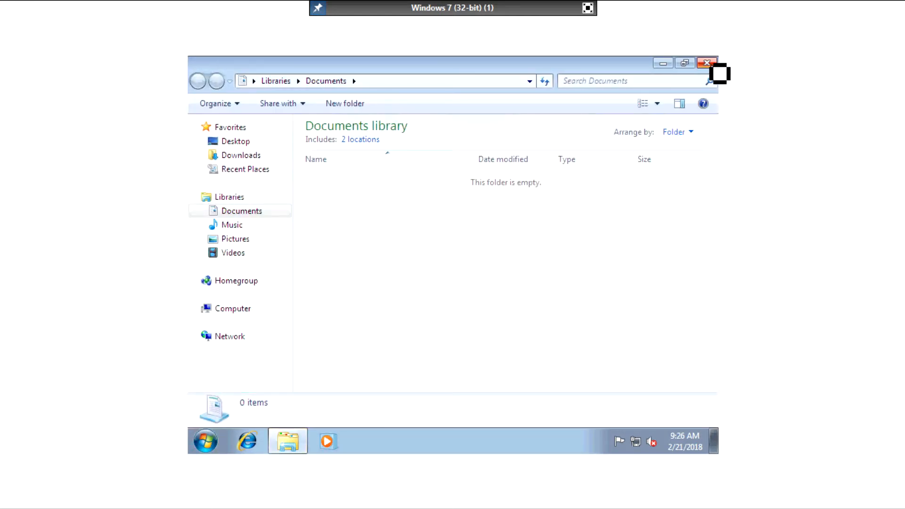
left_click(707, 63)
right_click(428, 302)
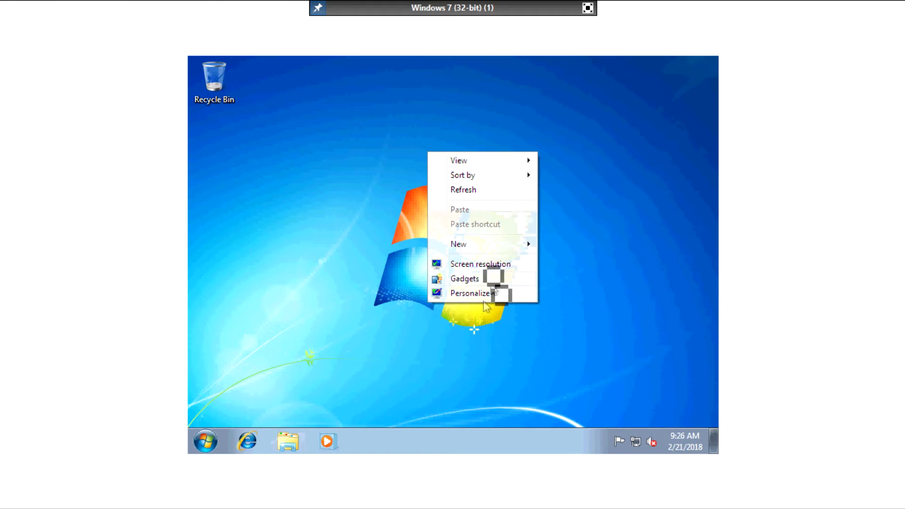
mouse_move(479, 245)
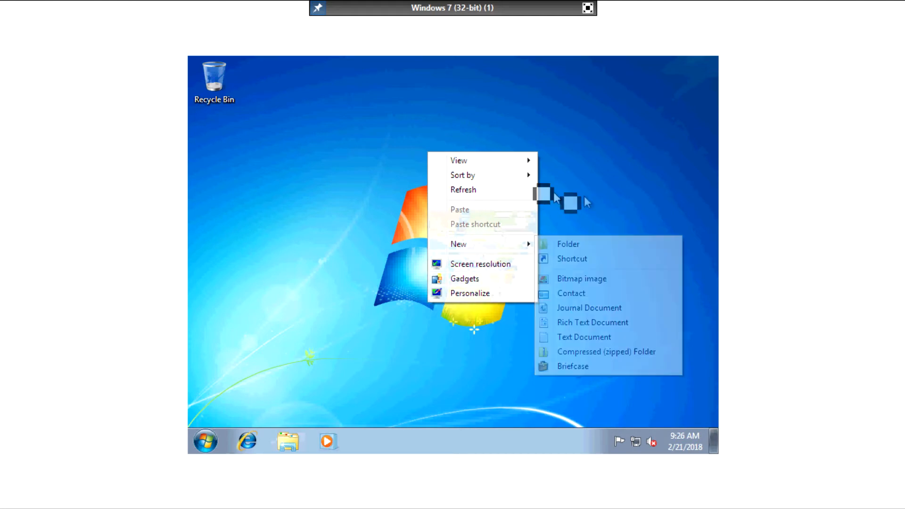
mouse_move(530, 177)
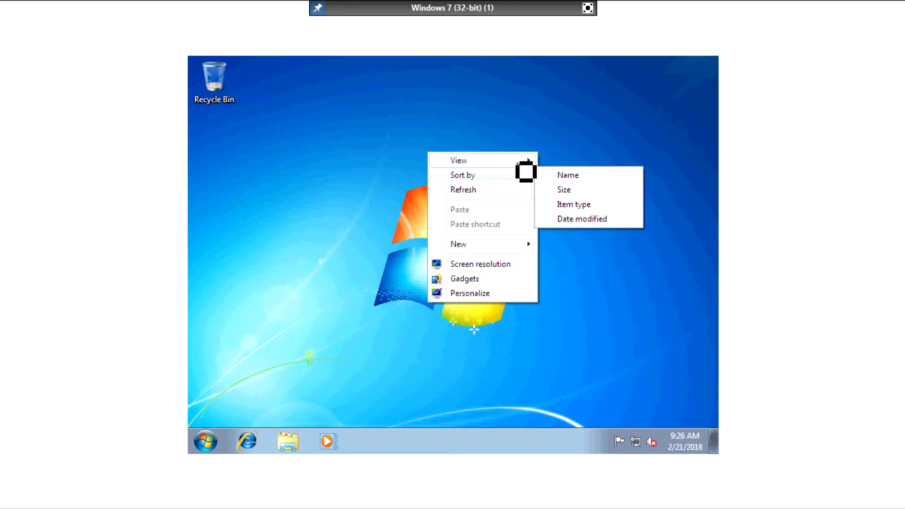
left_click(472, 115)
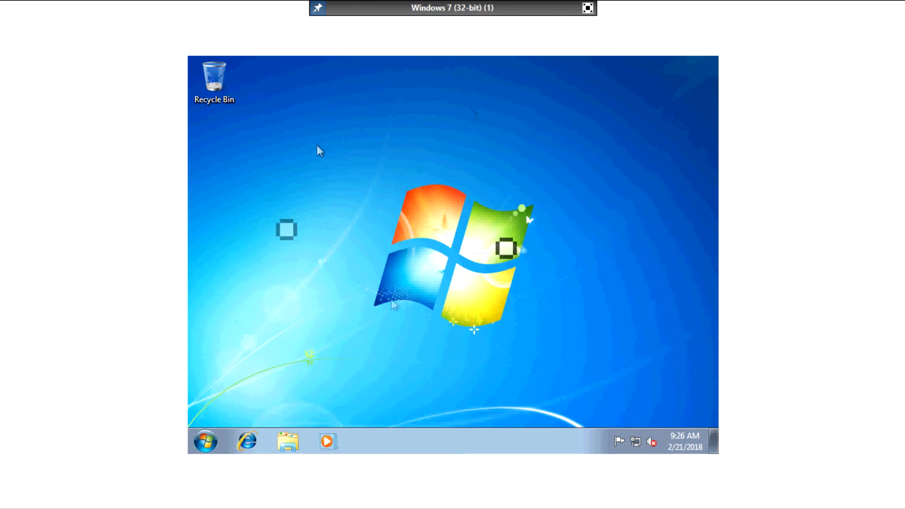
left_click_drag(351, 181, 581, 372)
Step: Via the taskbar clock's Change date and time, edit the hour to 6, giving 6:26:52 AM
left_click(684, 441)
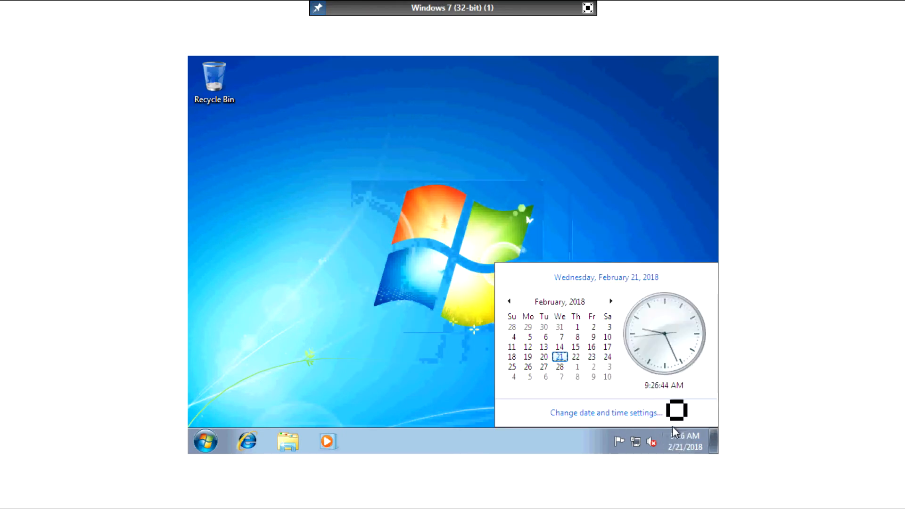
left_click(623, 414)
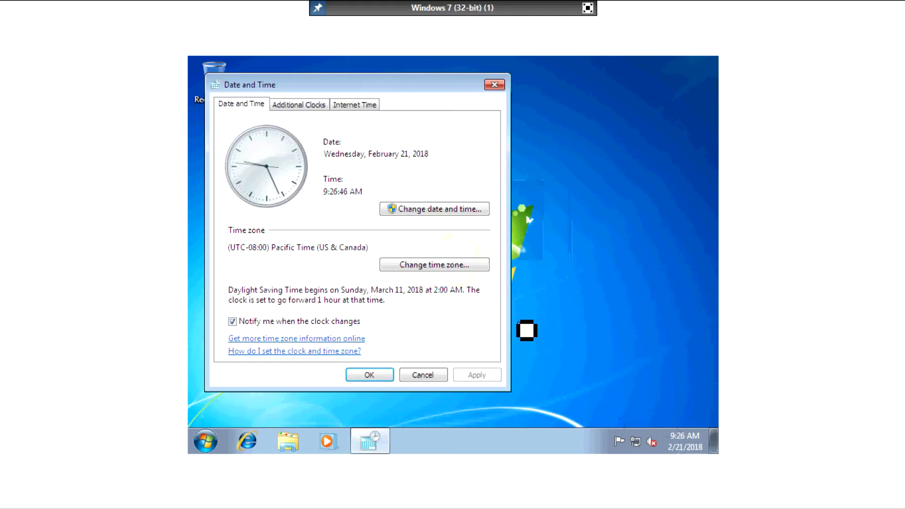
left_click(423, 213)
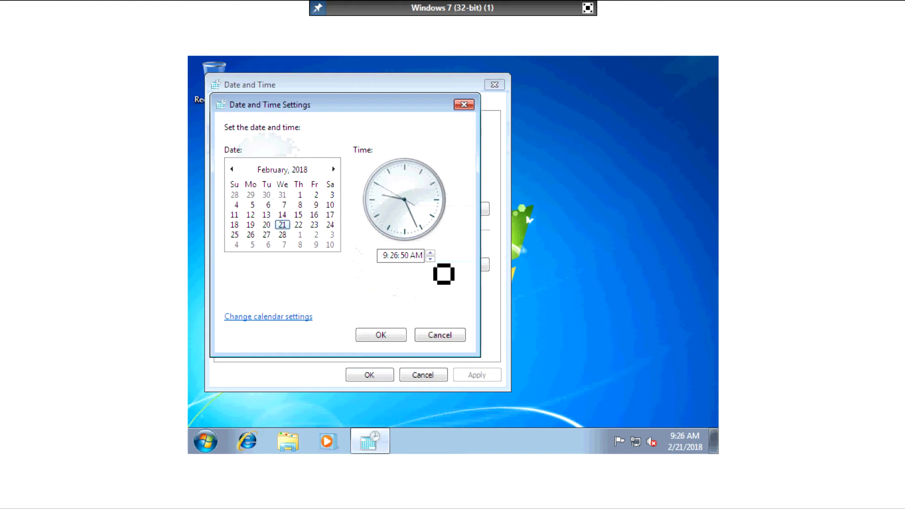
left_click(430, 253)
left_click(431, 253)
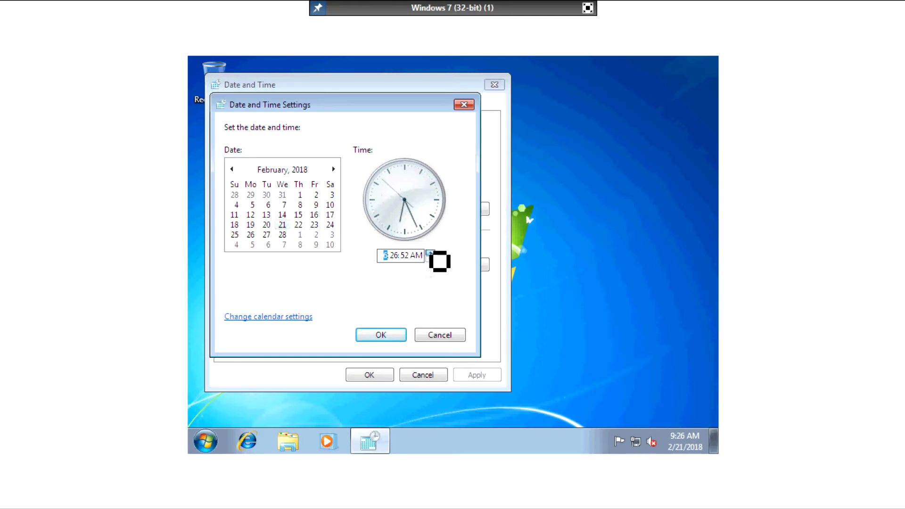
left_click(416, 257)
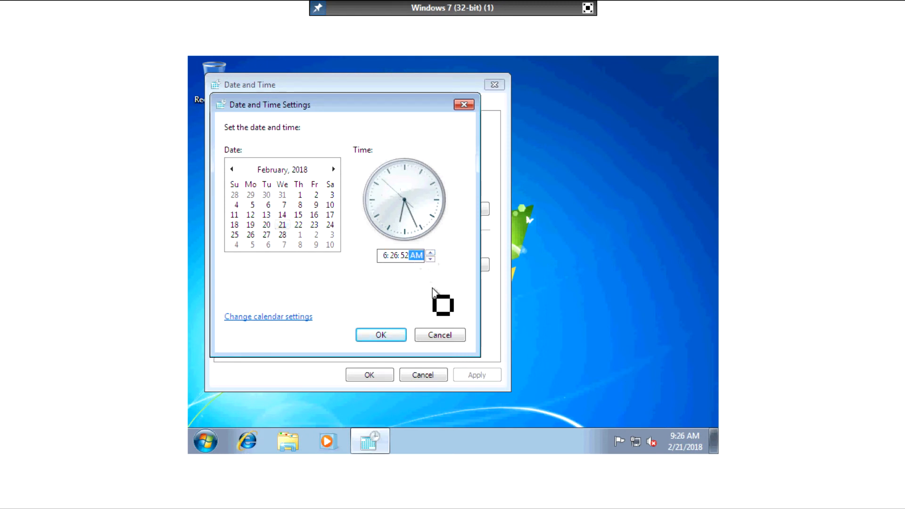